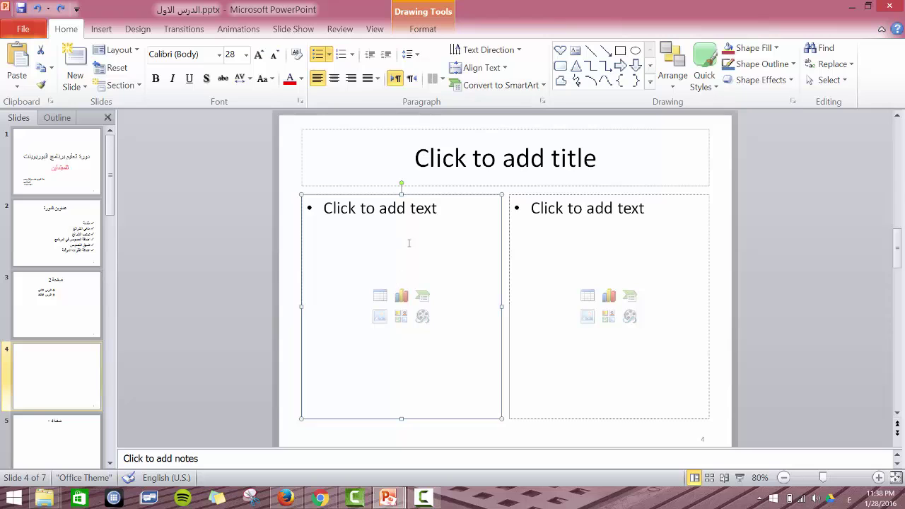
Step: Insert media star.jpg into slide 4's left content area instead of a table
{"action": "left_click", "coordinate": [386, 300]}
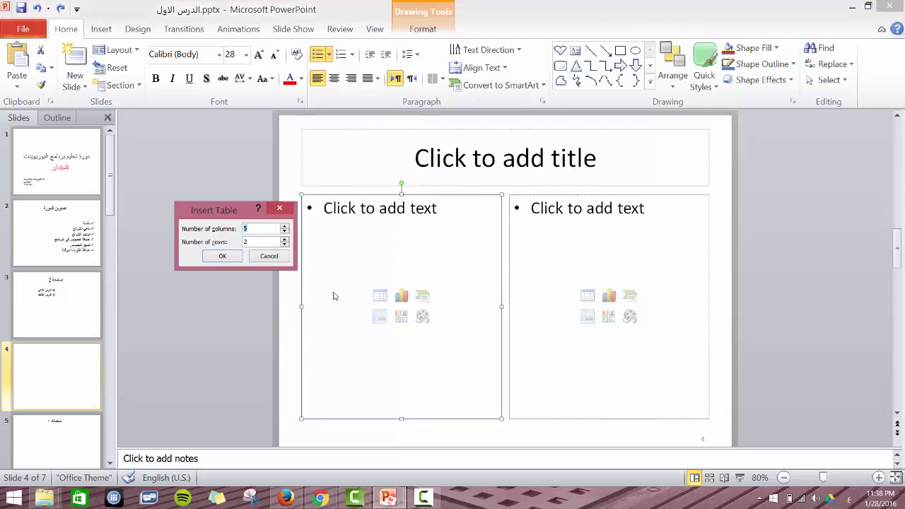
{"action": "left_click", "coordinate": [272, 256]}
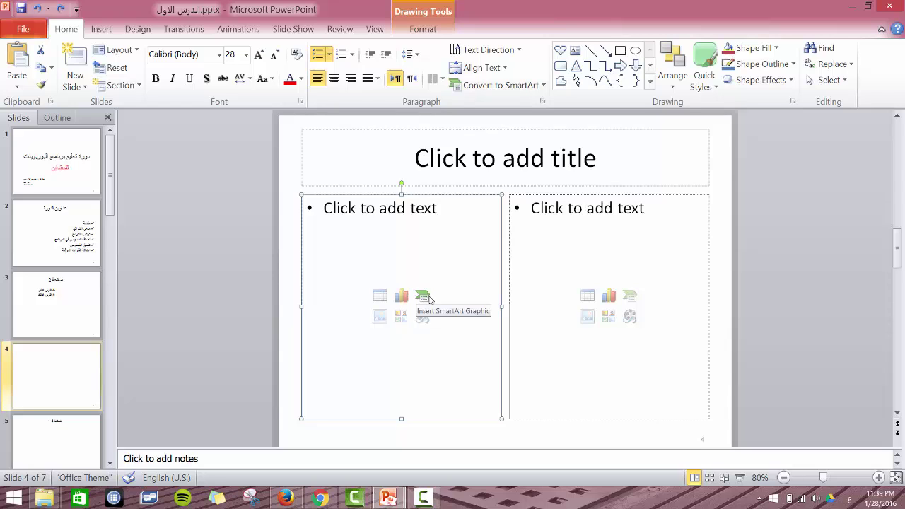
{"action": "left_click", "coordinate": [380, 319]}
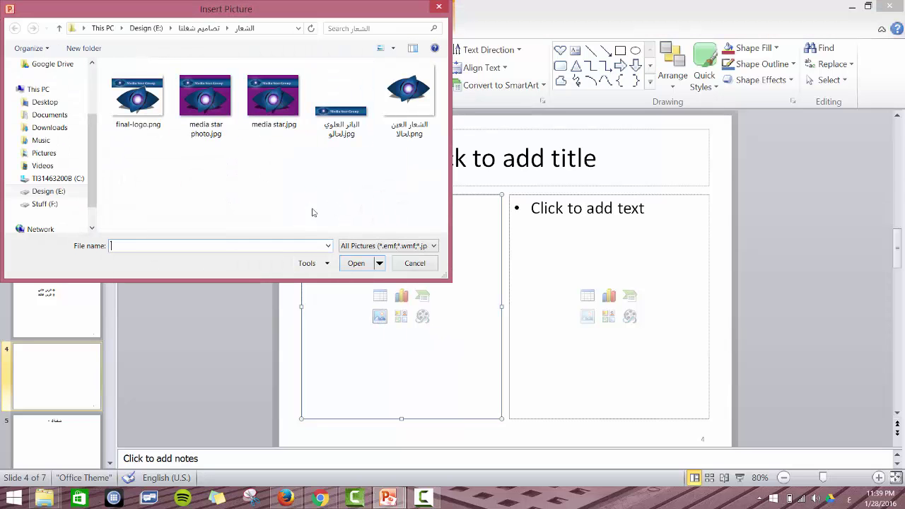
{"action": "left_click", "coordinate": [268, 97]}
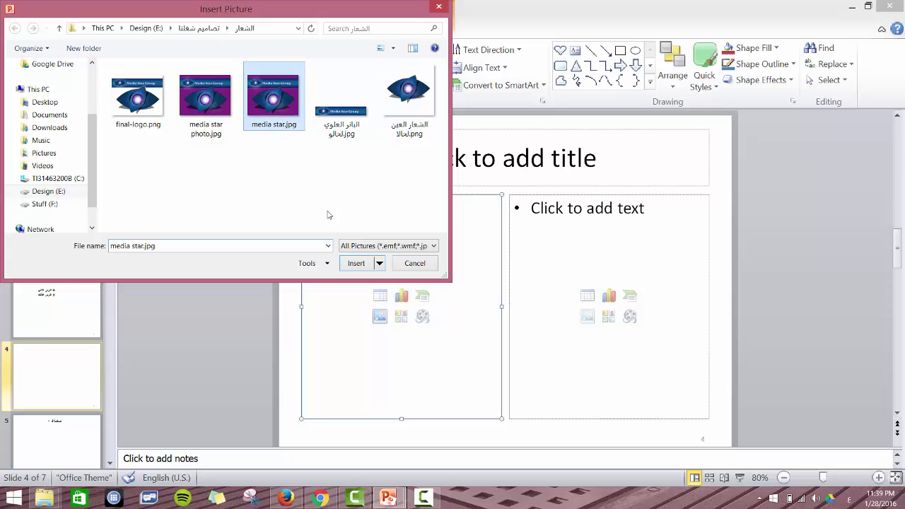
{"action": "left_click", "coordinate": [356, 263]}
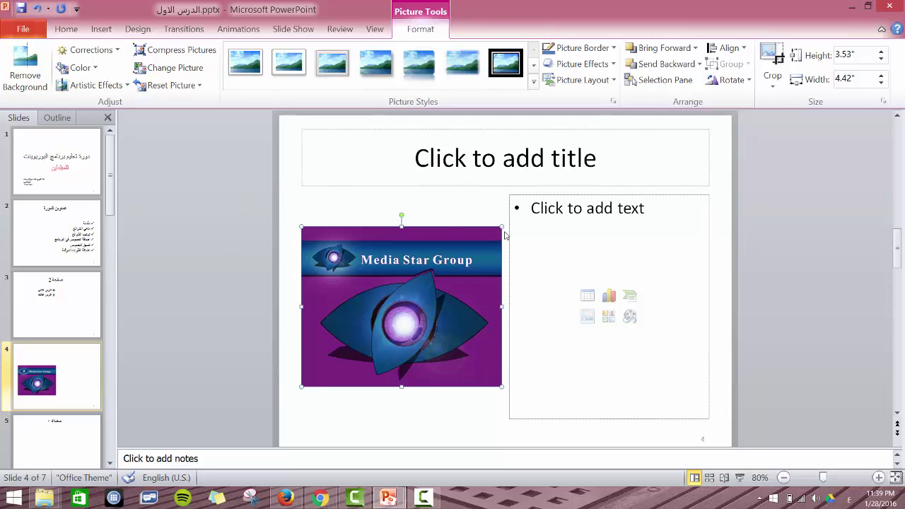
Step: Shrink the logo to 2.24 by 2.8 inches and center it on the slide's left side
{"action": "mouse_move", "coordinate": [501, 227]}
{"action": "left_mouse_down"}
{"action": "mouse_move", "coordinate": [429, 286]}
{"action": "mouse_move", "coordinate": [477, 267]}
{"action": "left_mouse_up"}
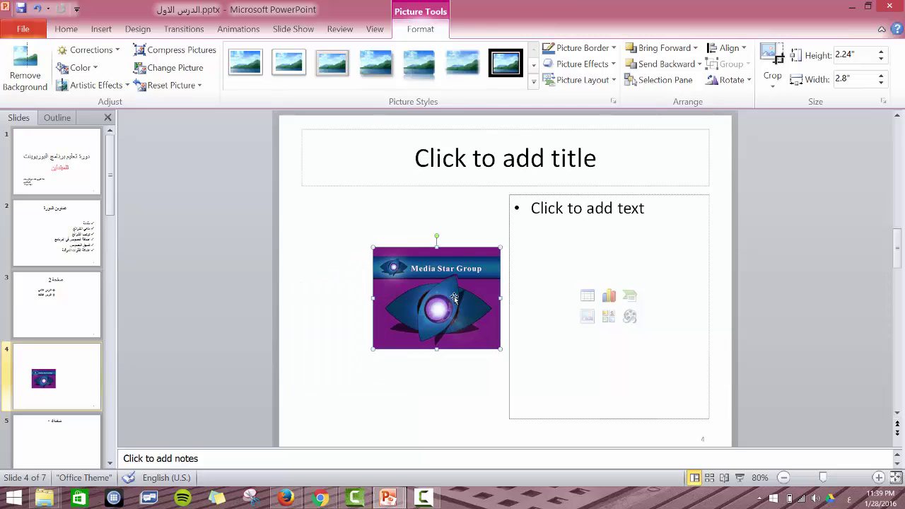
{"action": "mouse_move", "coordinate": [439, 299]}
{"action": "left_mouse_down"}
{"action": "mouse_move", "coordinate": [414, 228]}
{"action": "mouse_move", "coordinate": [403, 356]}
{"action": "left_mouse_up"}
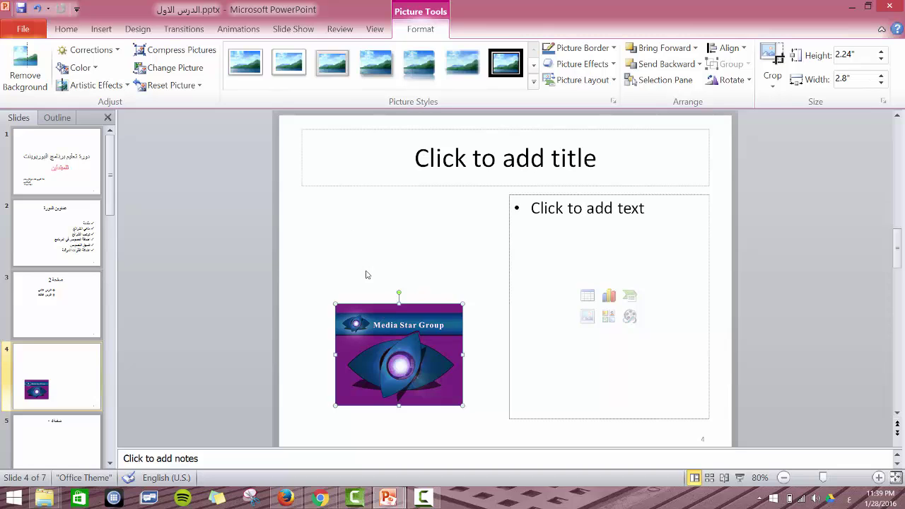
{"action": "mouse_move", "coordinate": [421, 344]}
{"action": "left_mouse_down"}
{"action": "mouse_move", "coordinate": [429, 250]}
{"action": "mouse_move", "coordinate": [401, 325]}
{"action": "mouse_move", "coordinate": [406, 299]}
{"action": "left_mouse_up"}
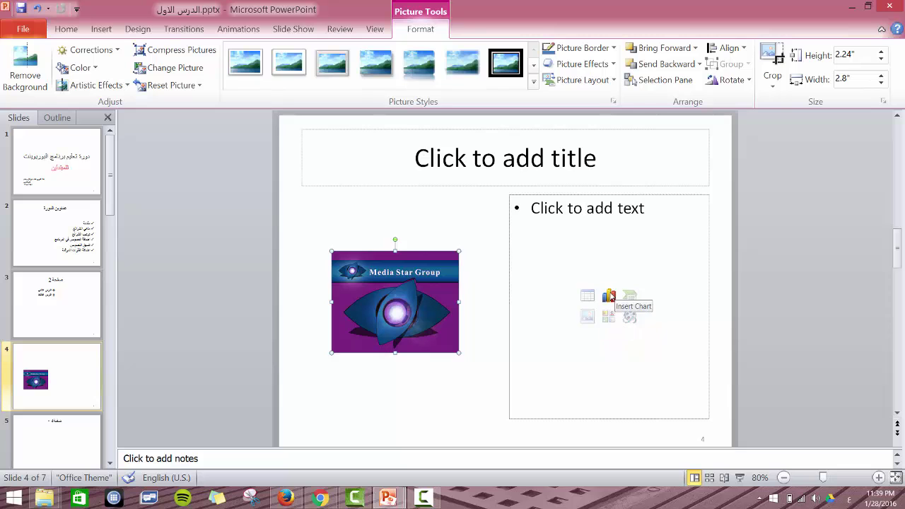
Step: Click into the right text placeholder, switch input to Arabic, and remove the stray character
{"action": "left_click", "coordinate": [646, 232]}
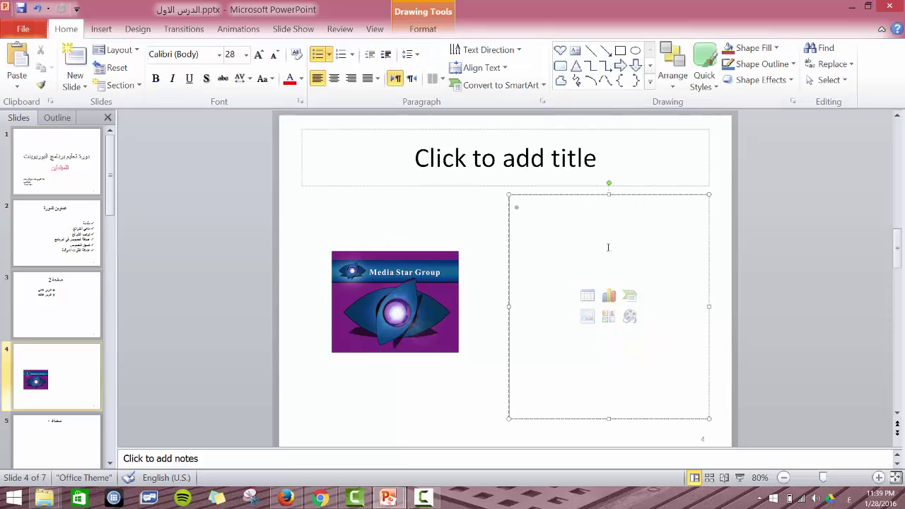
{"action": "key", "text": "alt+shift"}
{"action": "type", "text": "ي"}
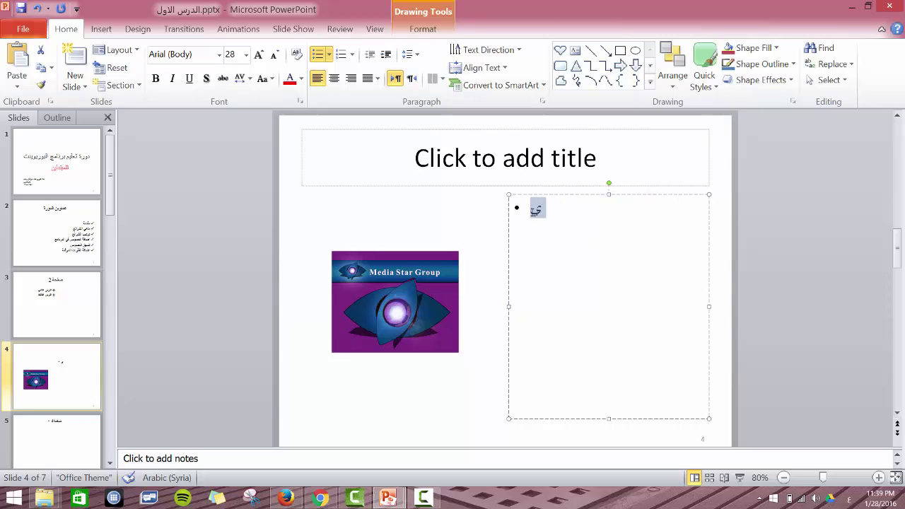
{"action": "key", "text": "BackSpace"}
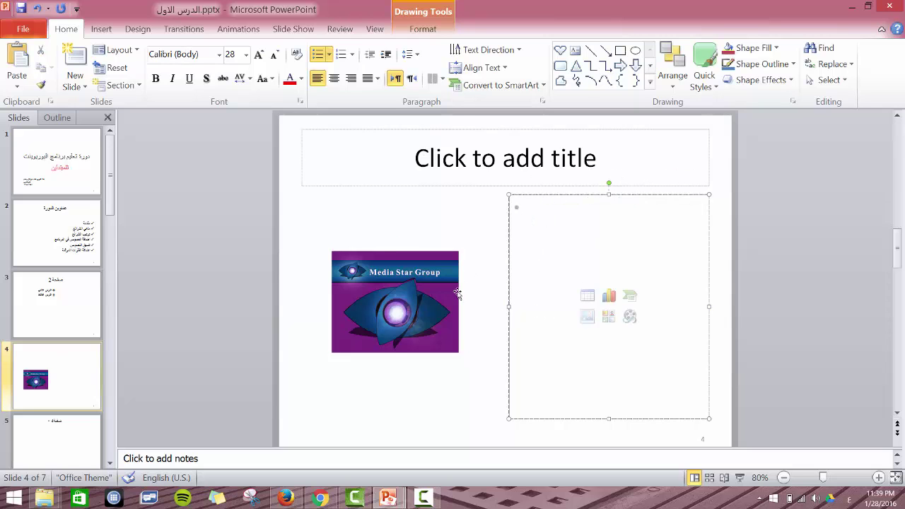
Step: Drag the logo picture over onto the right-hand text placeholder
{"action": "left_click", "coordinate": [451, 293]}
{"action": "left_click_drag", "start_coordinate": [429, 288], "coordinate": [641, 292]}
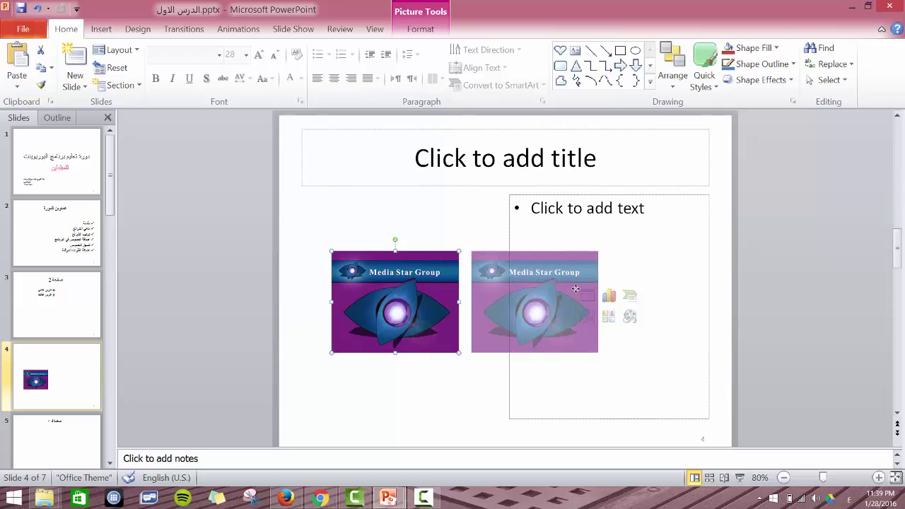
{"action": "left_click", "coordinate": [530, 206]}
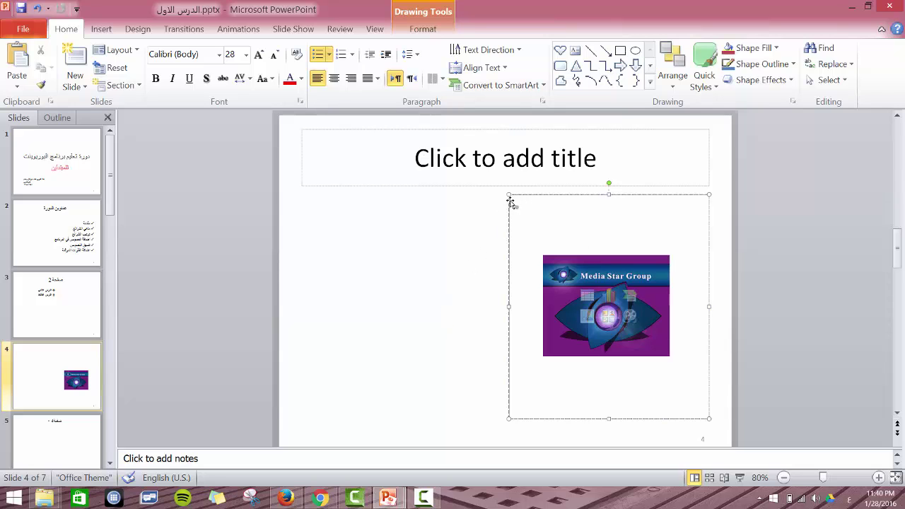
Step: Move the logo back to the left and resize the text placeholder to sit beside it
{"action": "left_click_drag", "start_coordinate": [509, 193], "coordinate": [588, 260]}
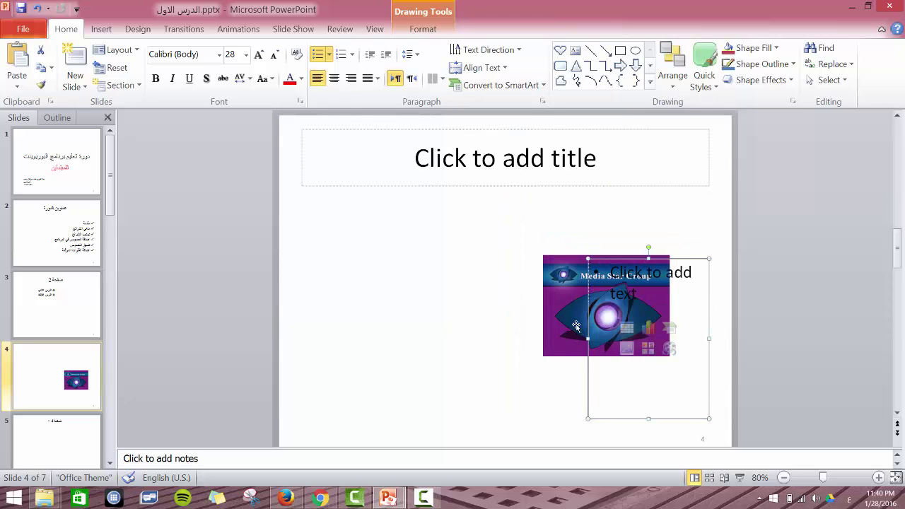
{"action": "left_click", "coordinate": [565, 301]}
{"action": "mouse_move", "coordinate": [565, 290]}
{"action": "left_mouse_down"}
{"action": "mouse_move", "coordinate": [385, 288]}
{"action": "mouse_move", "coordinate": [401, 305]}
{"action": "left_mouse_up"}
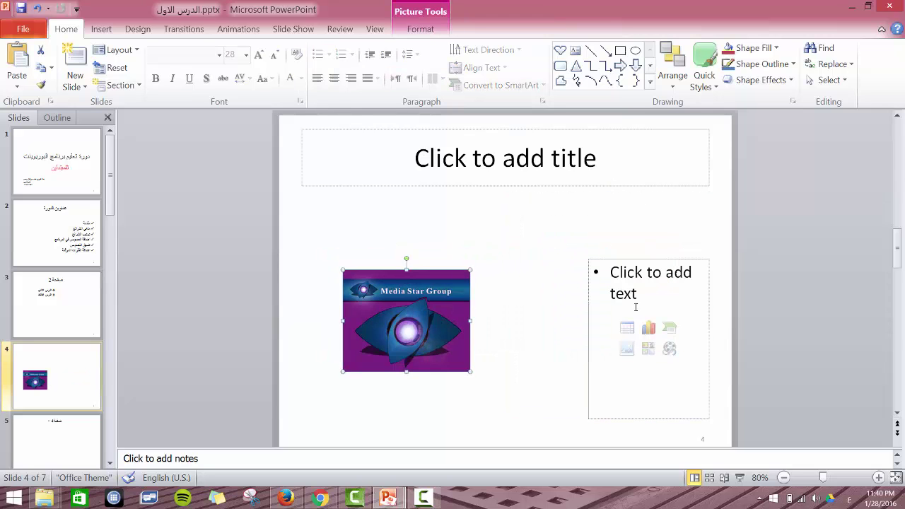
{"action": "left_click", "coordinate": [591, 257]}
{"action": "left_click_drag", "start_coordinate": [591, 257], "coordinate": [520, 214]}
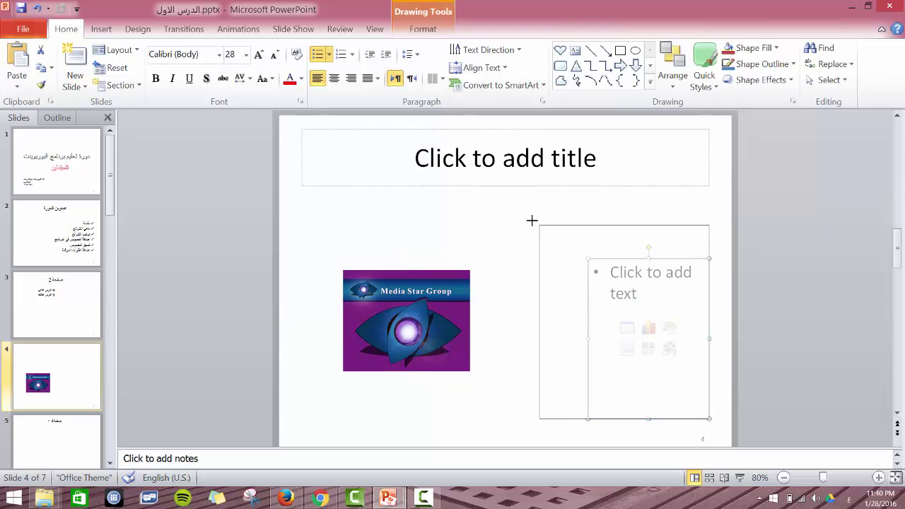
{"action": "left_click", "coordinate": [393, 304]}
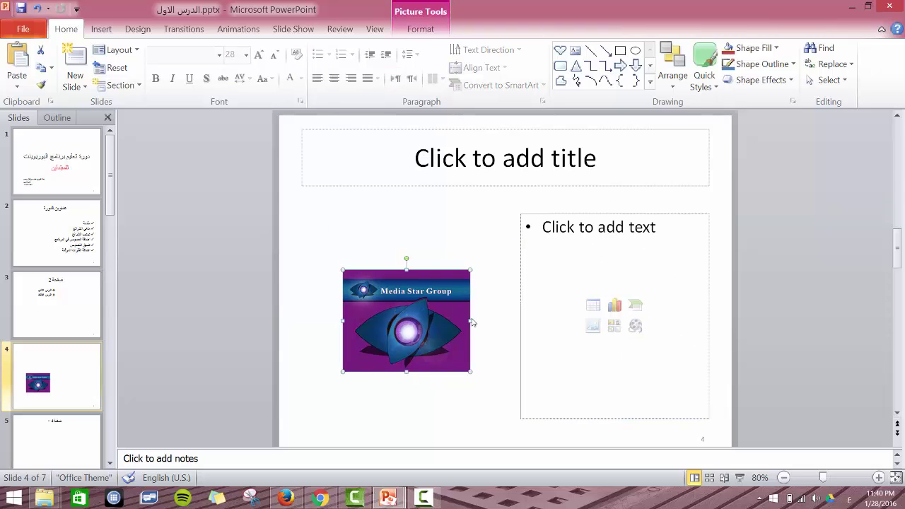
{"action": "double_click", "coordinate": [392, 300]}
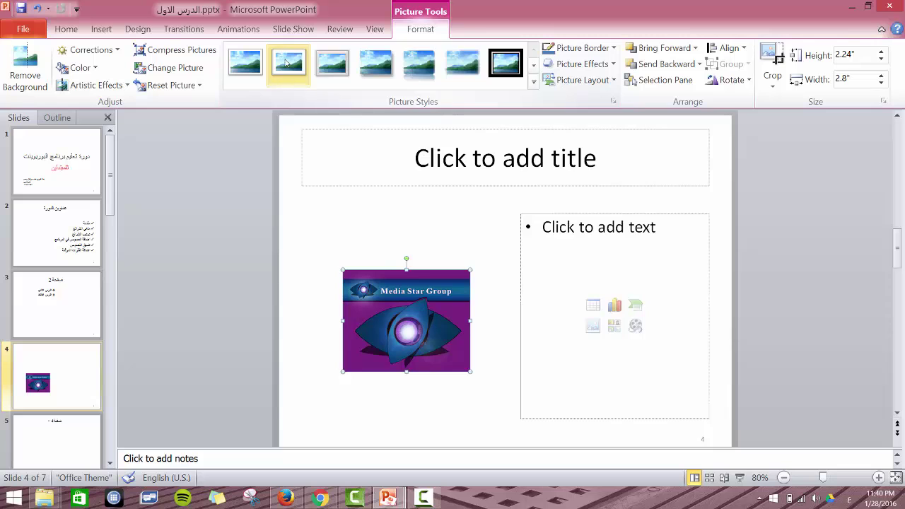
Step: Apply the rotated white-frame picture style and enlarge the logo to 2.95 by 3.69 inches
{"action": "left_click", "coordinate": [535, 84]}
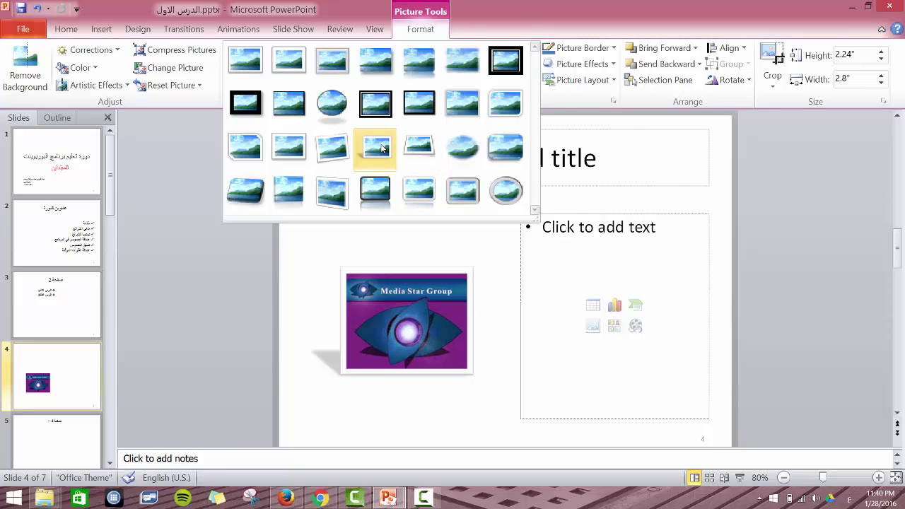
{"action": "left_click", "coordinate": [332, 147]}
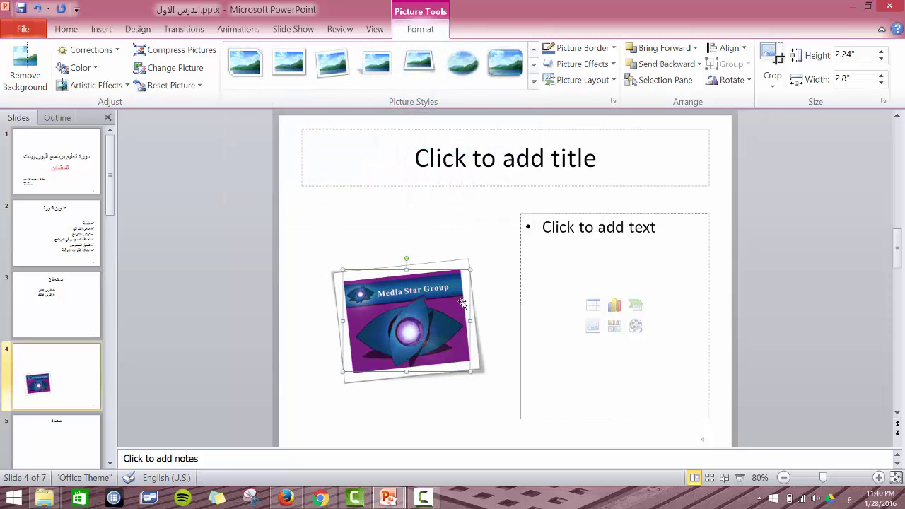
{"action": "left_click_drag", "start_coordinate": [470, 271], "coordinate": [493, 248]}
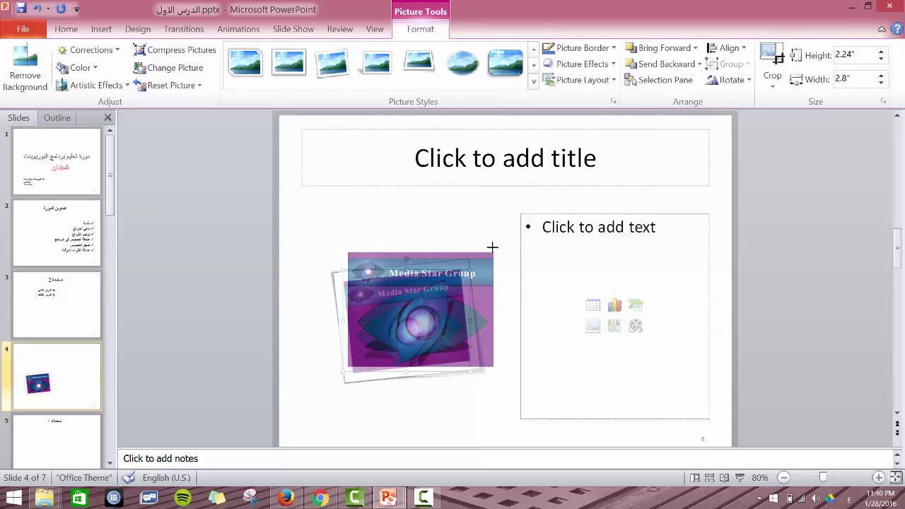
{"action": "left_click_drag", "start_coordinate": [493, 247], "coordinate": [505, 250]}
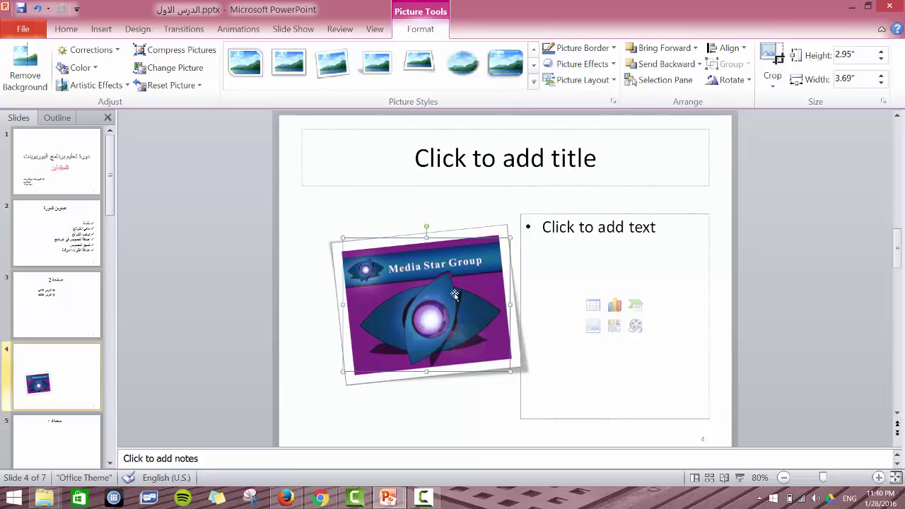
{"action": "left_click_drag", "start_coordinate": [453, 293], "coordinate": [238, 273]}
{"action": "key", "text": "Escape"}
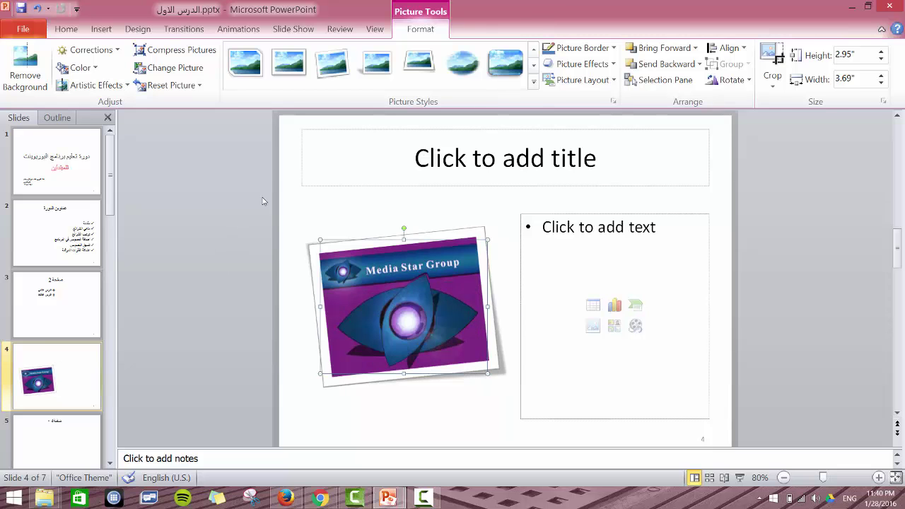
{"action": "left_click", "coordinate": [243, 197]}
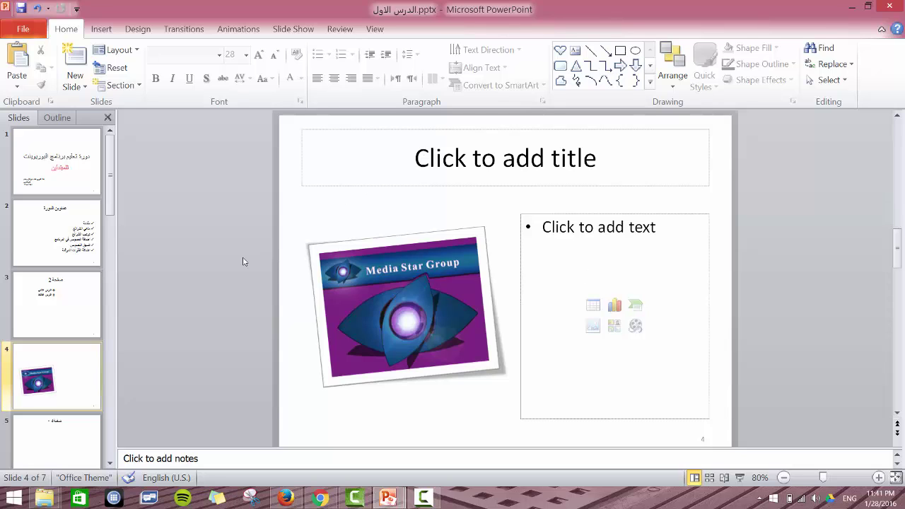
{"action": "left_click", "coordinate": [319, 283]}
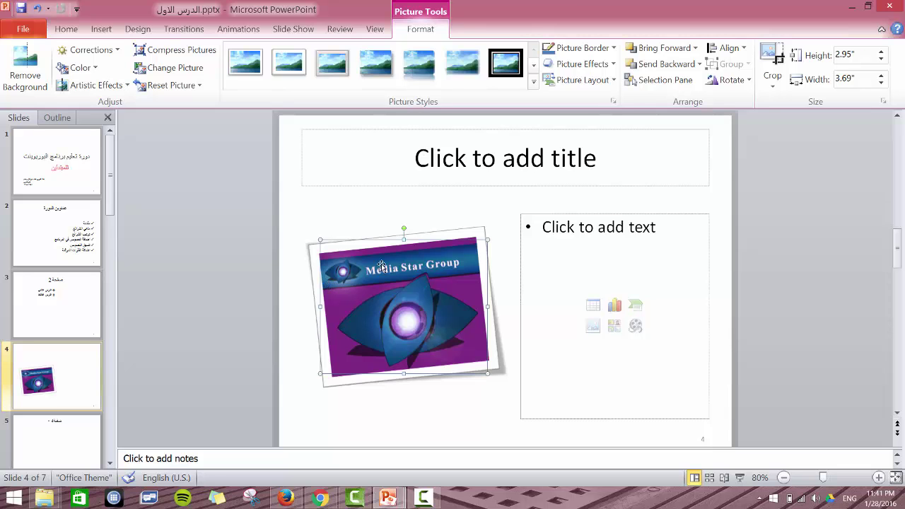
{"action": "left_click", "coordinate": [534, 82]}
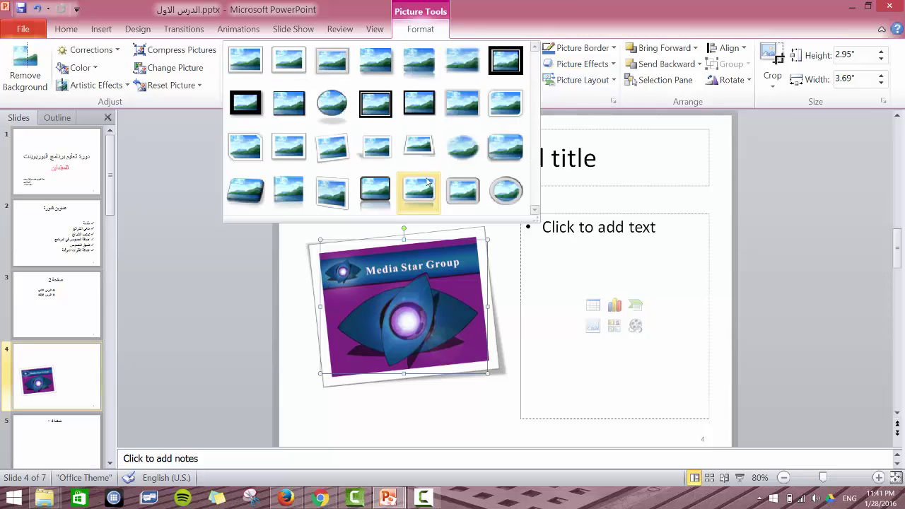
{"action": "left_click", "coordinate": [381, 304]}
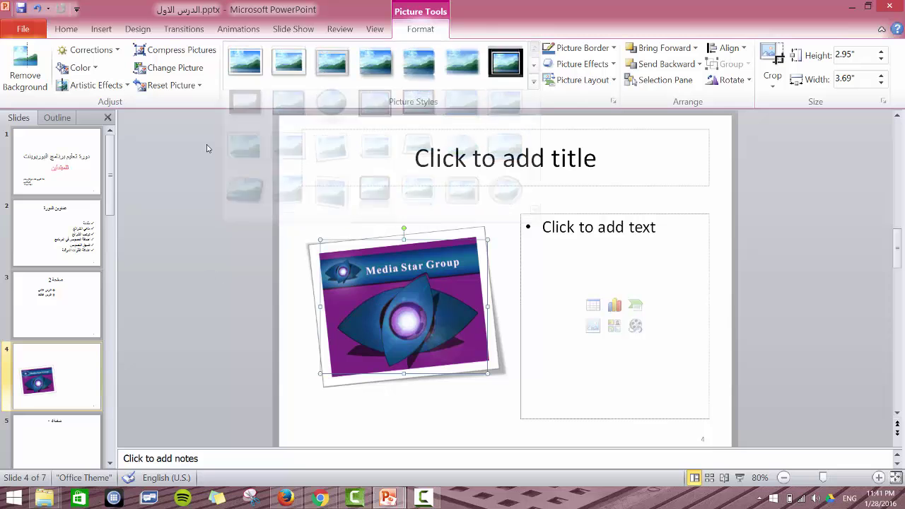
{"action": "left_click", "coordinate": [125, 85]}
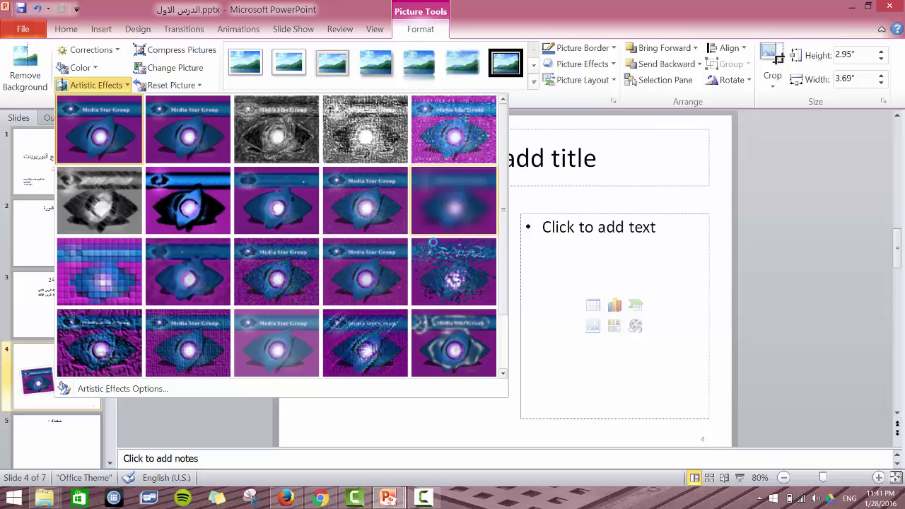
{"action": "left_click", "coordinate": [347, 356]}
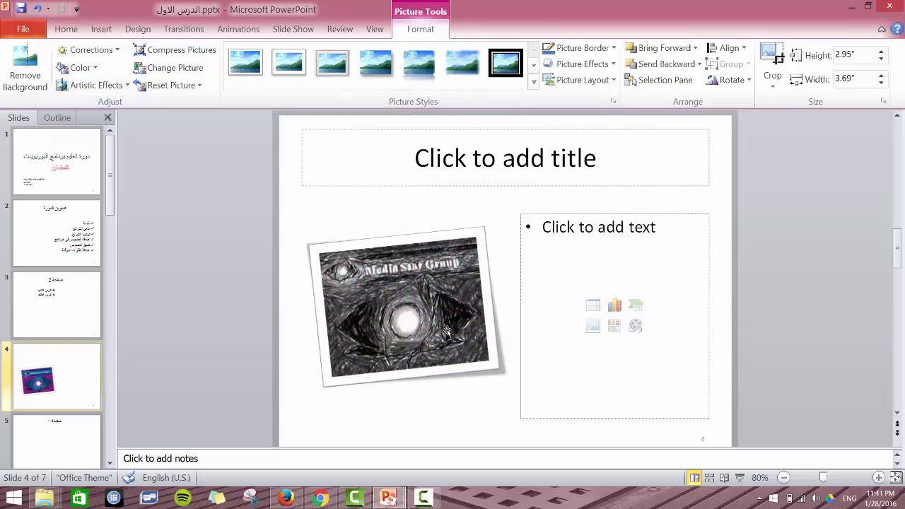
{"action": "key", "text": "ctrl+z"}
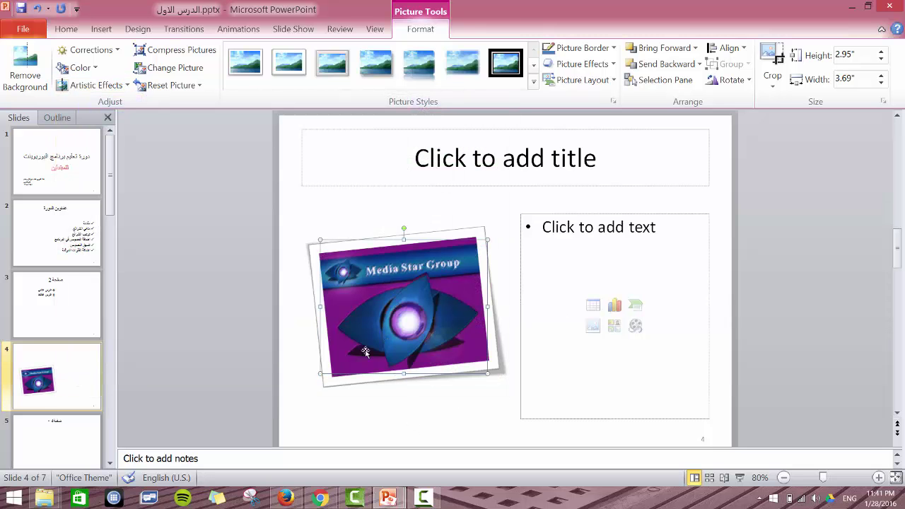
{"action": "left_click", "coordinate": [357, 422]}
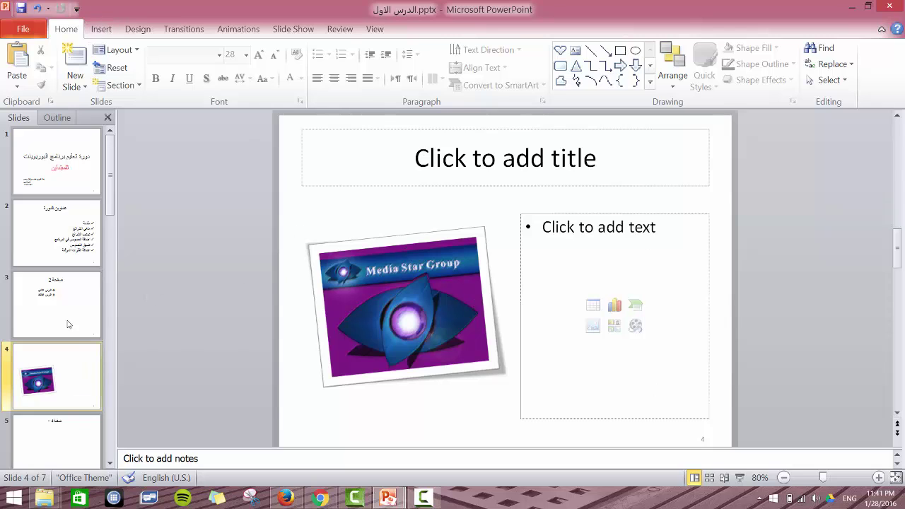
Step: Select slide 3 and its bulleted text content
{"action": "left_click", "coordinate": [67, 323]}
{"action": "left_click", "coordinate": [428, 292]}
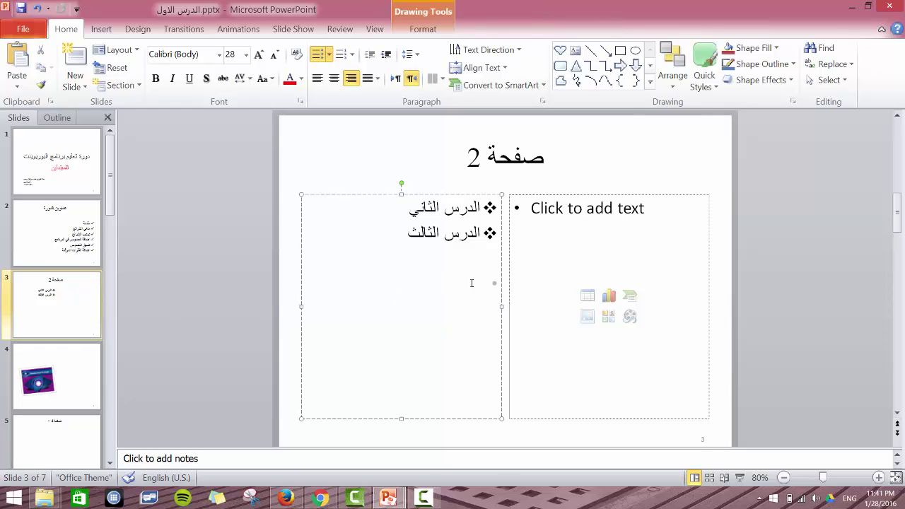
{"action": "left_click", "coordinate": [467, 157]}
{"action": "left_click", "coordinate": [110, 463]}
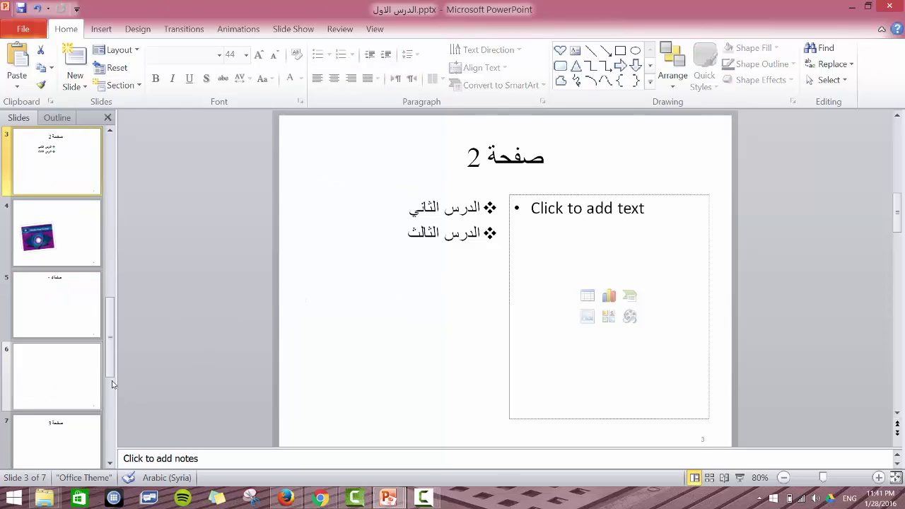
Step: Insert final-logo.png on slide 5, shrunk to 3.17 by 3.96 inches on the right
{"action": "left_click", "coordinate": [78, 315]}
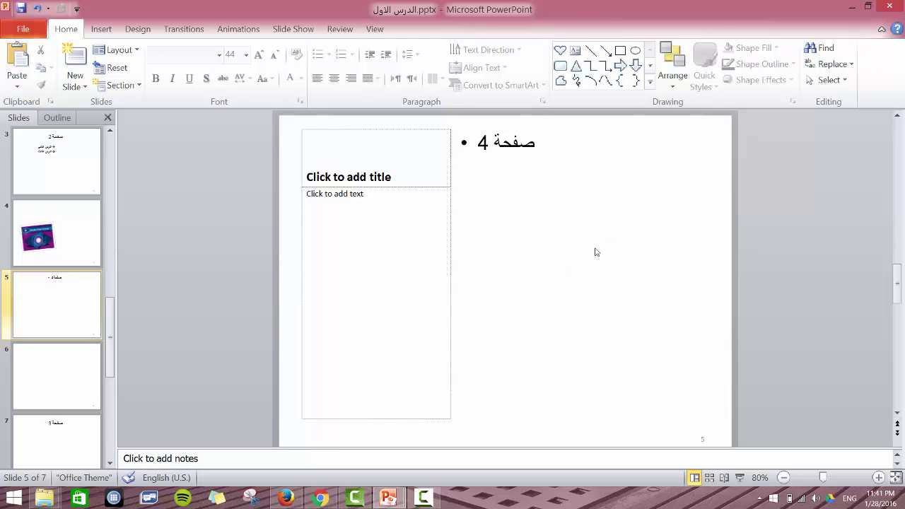
{"action": "left_click", "coordinate": [98, 32]}
{"action": "left_click", "coordinate": [54, 66]}
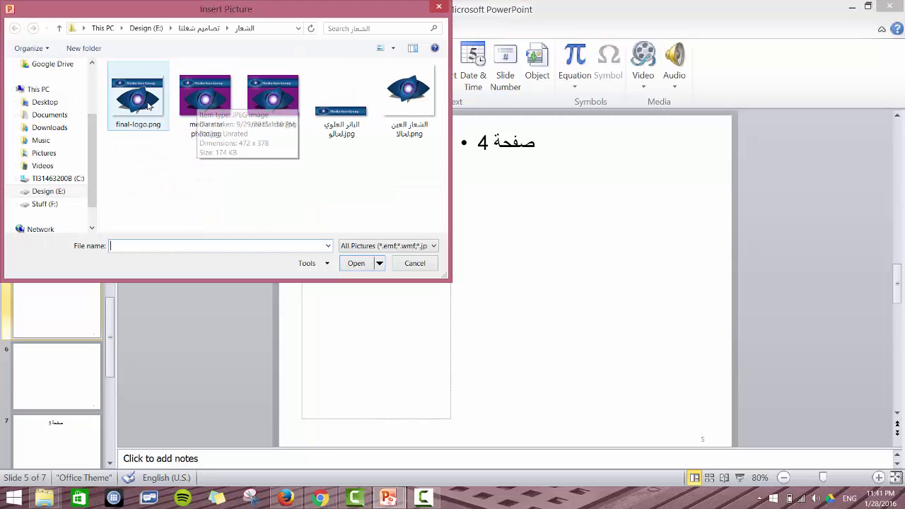
{"action": "left_click", "coordinate": [146, 106]}
{"action": "left_click", "coordinate": [357, 262]}
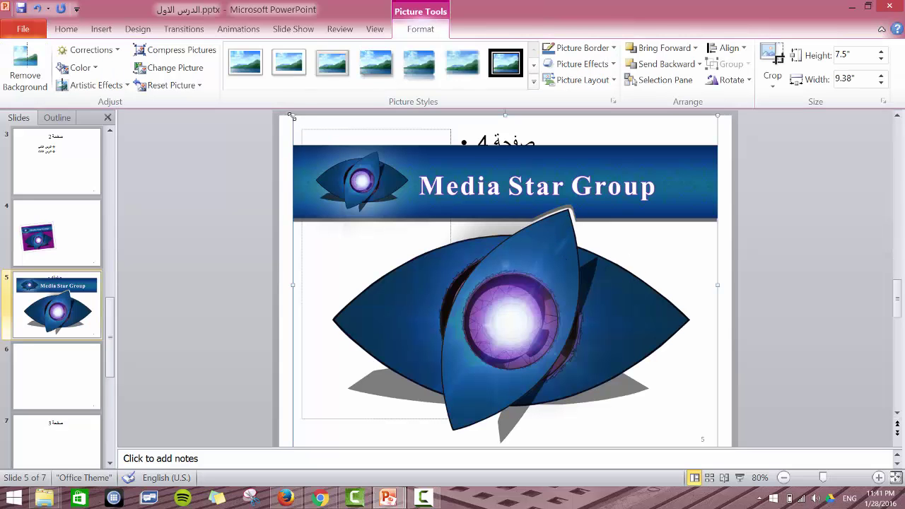
{"action": "mouse_move", "coordinate": [421, 185]}
{"action": "left_mouse_down"}
{"action": "mouse_move", "coordinate": [640, 309]}
{"action": "mouse_move", "coordinate": [640, 377]}
{"action": "mouse_move", "coordinate": [624, 386]}
{"action": "mouse_move", "coordinate": [606, 269]}
{"action": "left_mouse_up"}
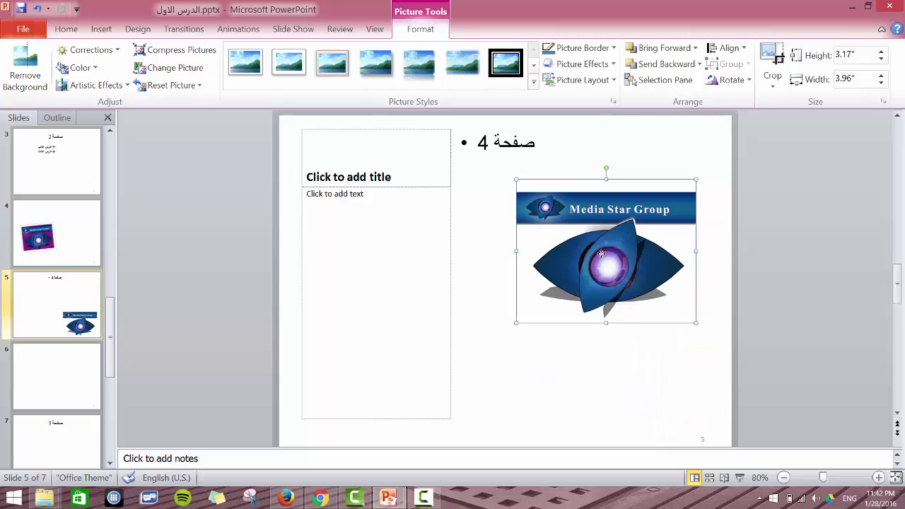
Step: Delete slide 5's empty title and text placeholders and move the logo to the left half
{"action": "left_click", "coordinate": [348, 130]}
{"action": "key", "text": "Delete"}
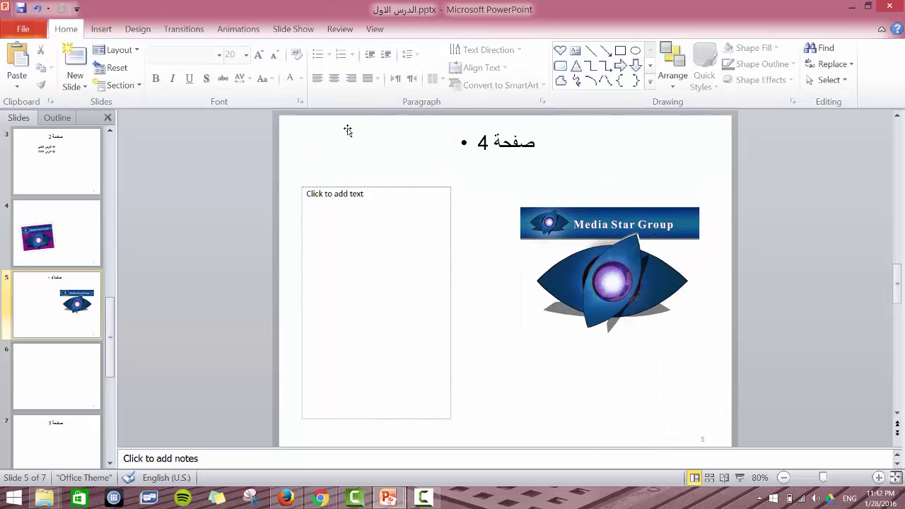
{"action": "left_click", "coordinate": [370, 186]}
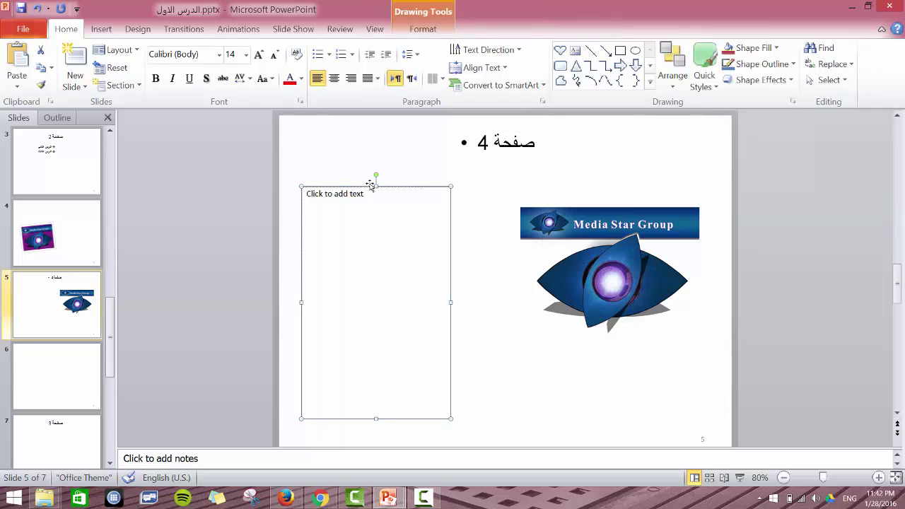
{"action": "key", "text": "Delete"}
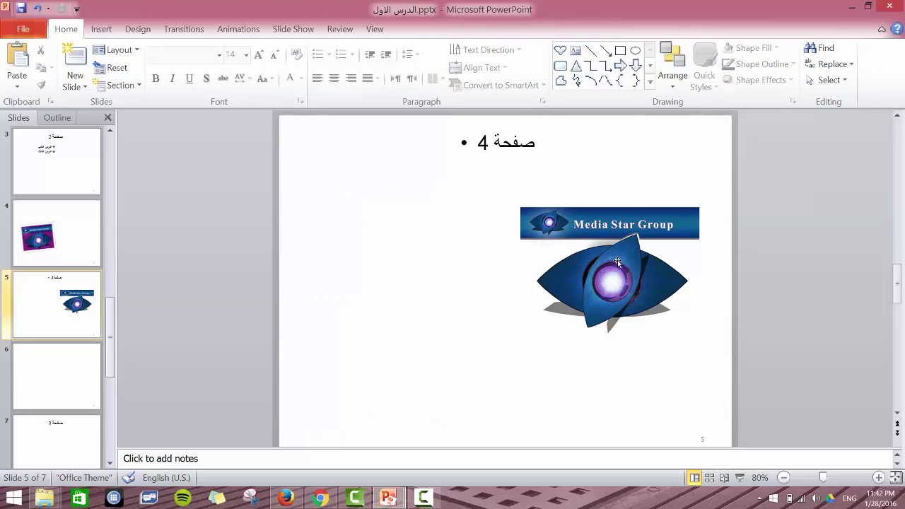
{"action": "mouse_move", "coordinate": [618, 261]}
{"action": "left_mouse_down"}
{"action": "mouse_move", "coordinate": [618, 277]}
{"action": "mouse_move", "coordinate": [418, 277]}
{"action": "left_mouse_up"}
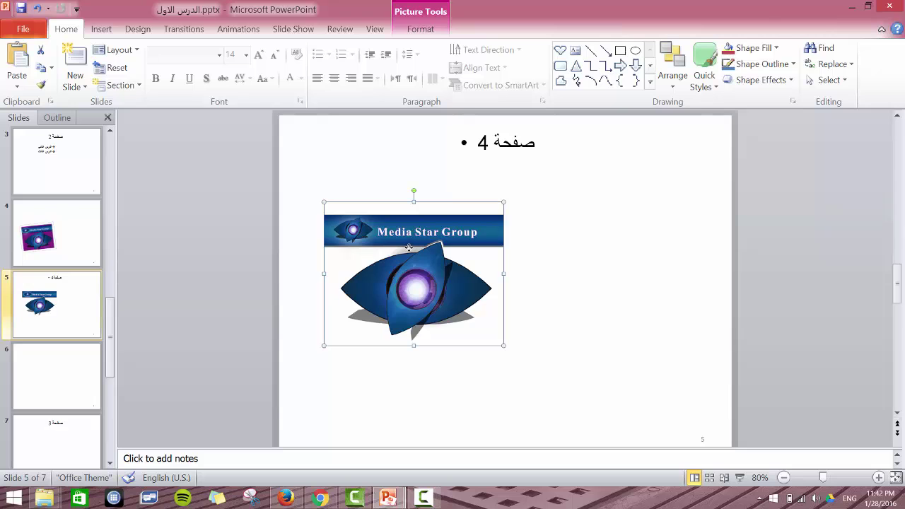
Step: Draw a text box to the right of the logo on slide 5
{"action": "left_click_drag", "start_coordinate": [412, 242], "coordinate": [411, 244]}
{"action": "left_click", "coordinate": [102, 30]}
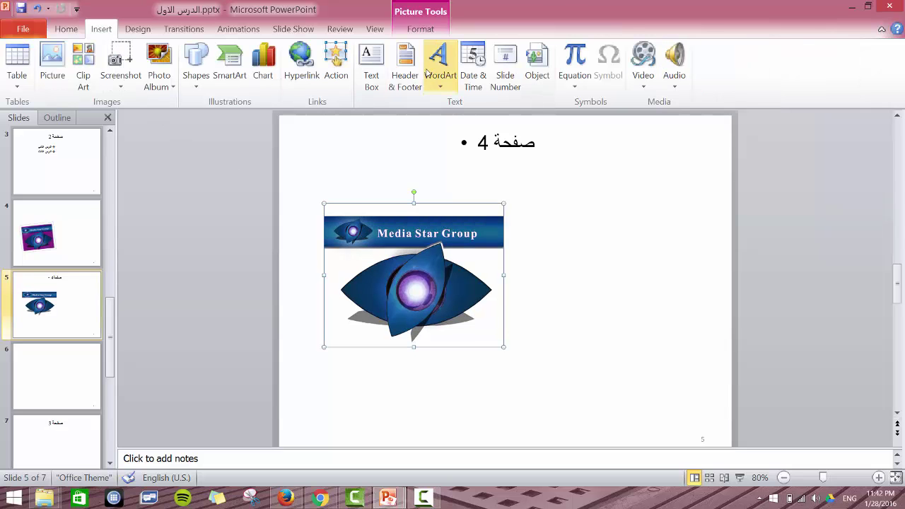
{"action": "left_click", "coordinate": [371, 63]}
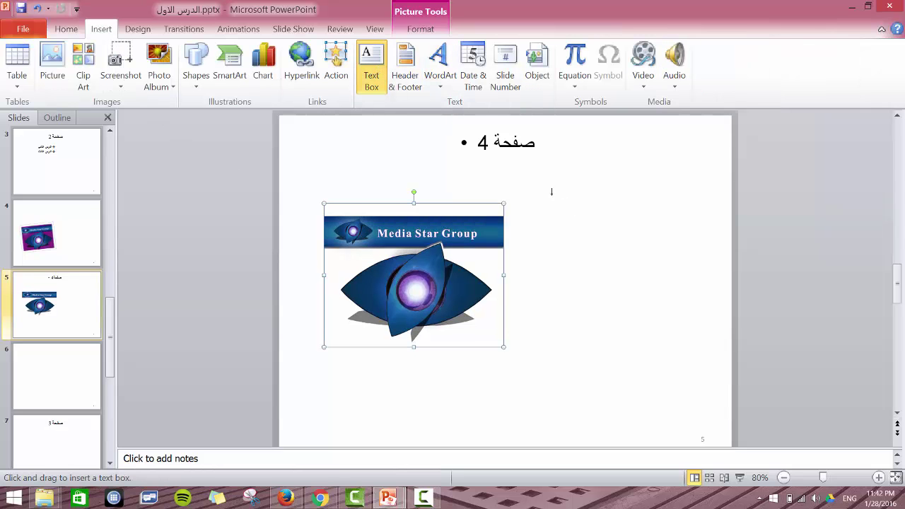
{"action": "left_click_drag", "start_coordinate": [544, 195], "coordinate": [710, 383]}
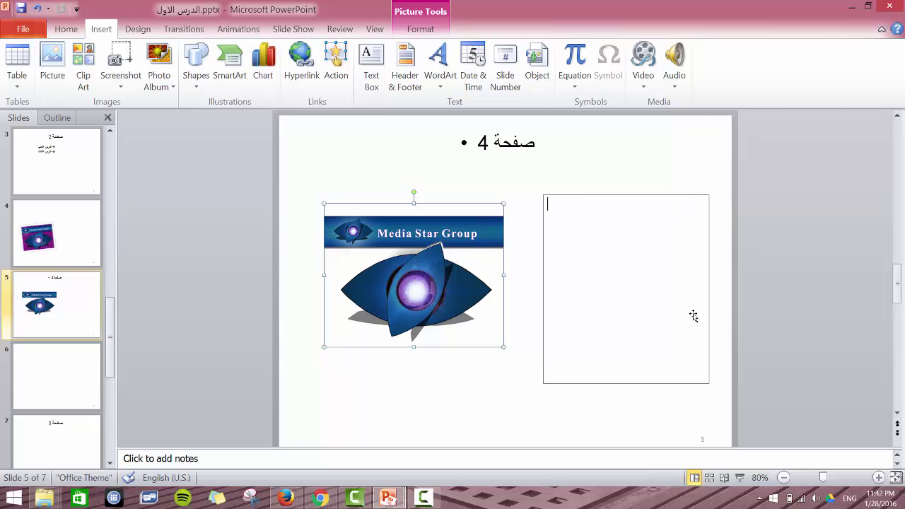
Step: Type the Arabic caption 'هذه شعار ميديا ستار جروب' in the box, adding blank lines after it
{"action": "key", "text": "alt"}
{"action": "left_click", "coordinate": [657, 206]}
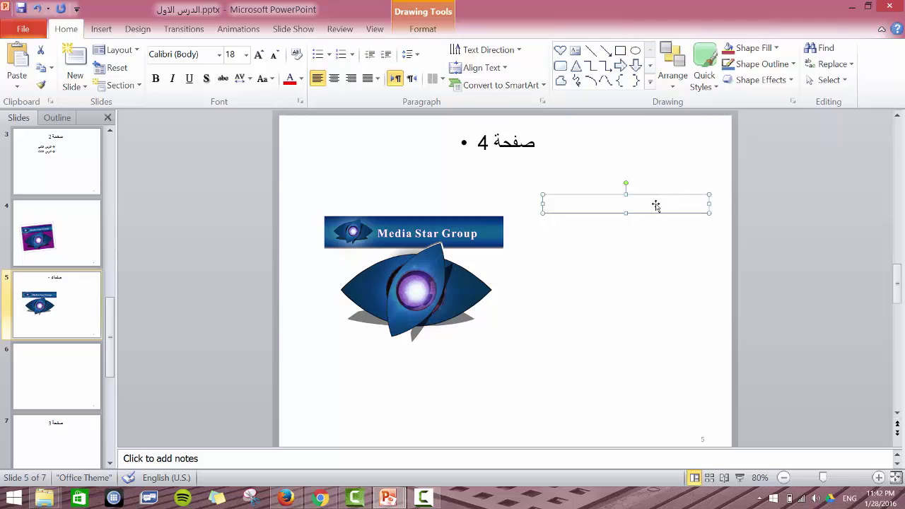
{"action": "double_click", "coordinate": [657, 206]}
{"action": "type", "text": "F"}
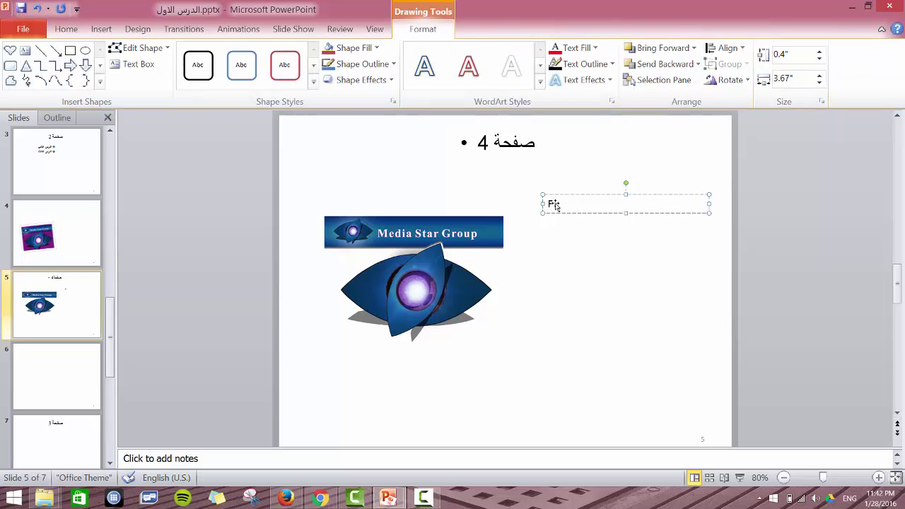
{"action": "key", "text": "BackSpace"}
{"action": "key", "text": "alt+shift"}
{"action": "type", "text": "ذه شعار ميد"}
{"action": "type", "text": "يا ستار جر"}
{"action": "type", "text": "وب"}
{"action": "key", "text": "Return"}
{"action": "key", "text": "Return"}
{"action": "key", "text": "Return"}
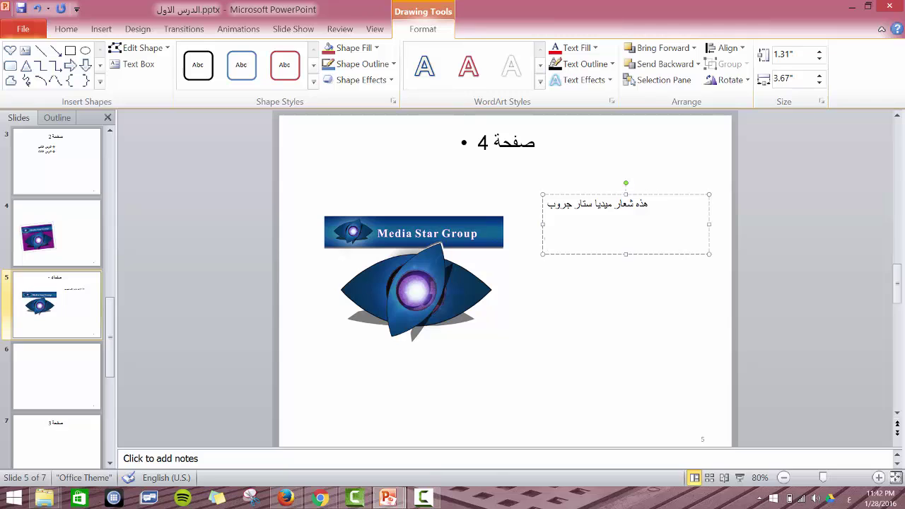
{"action": "key", "text": "Return"}
{"action": "key", "text": "Return"}
{"action": "key", "text": "Return"}
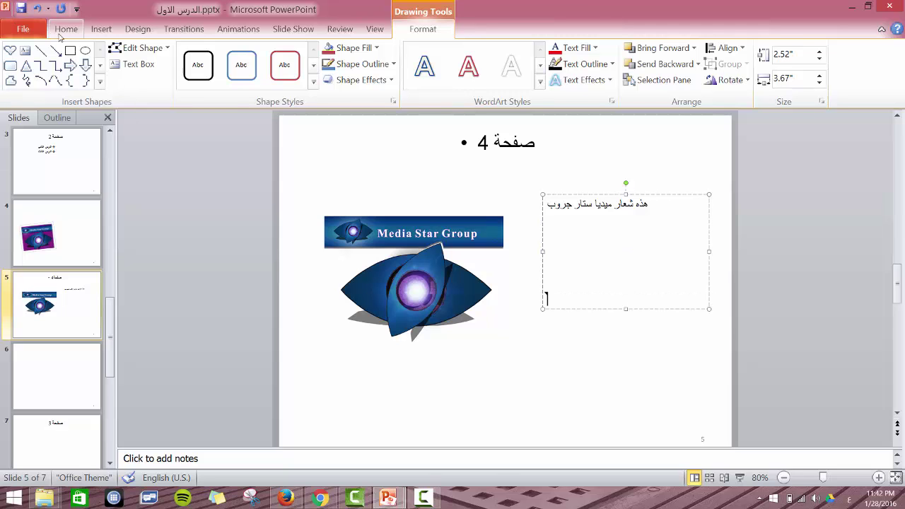
{"action": "left_click", "coordinate": [64, 31]}
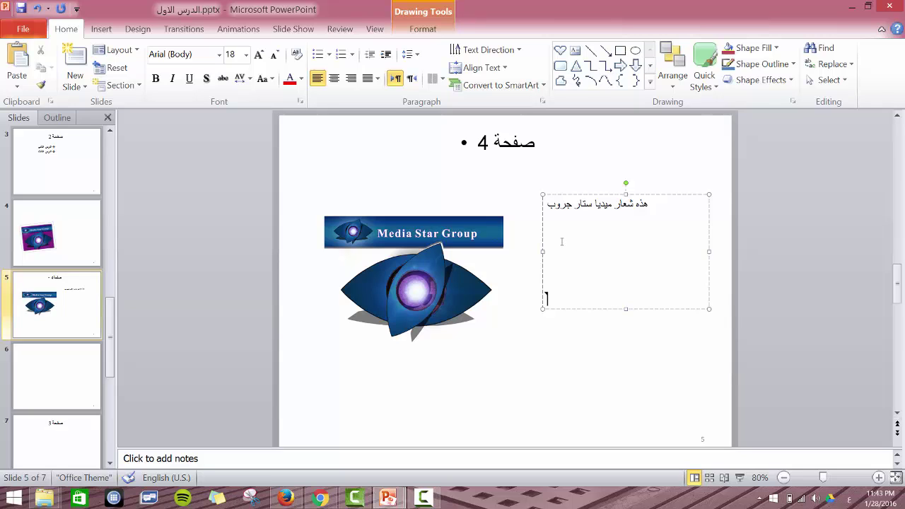
{"action": "left_click", "coordinate": [425, 498]}
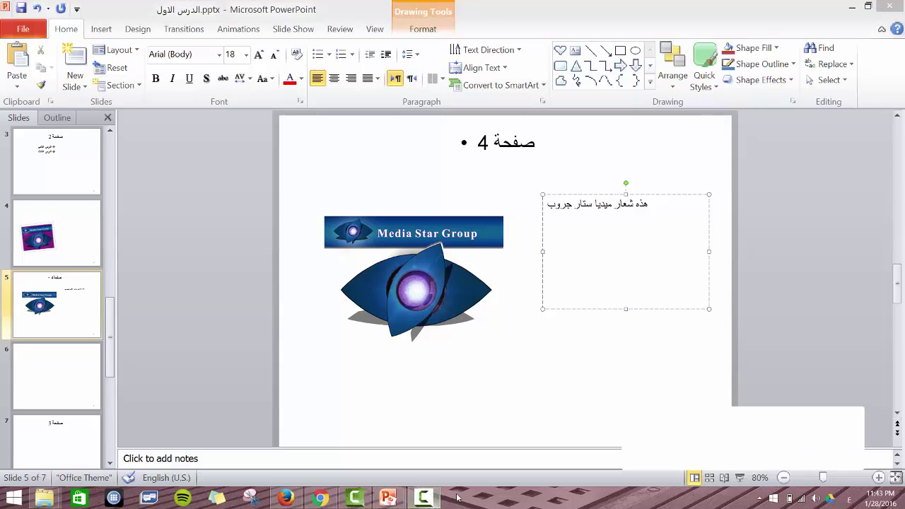